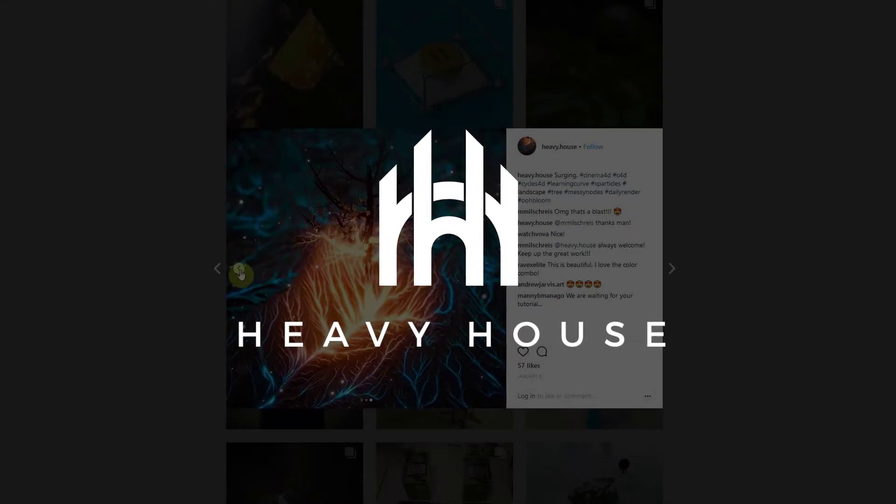
# Delete the cube from the scene
pyautogui.click(239, 271)
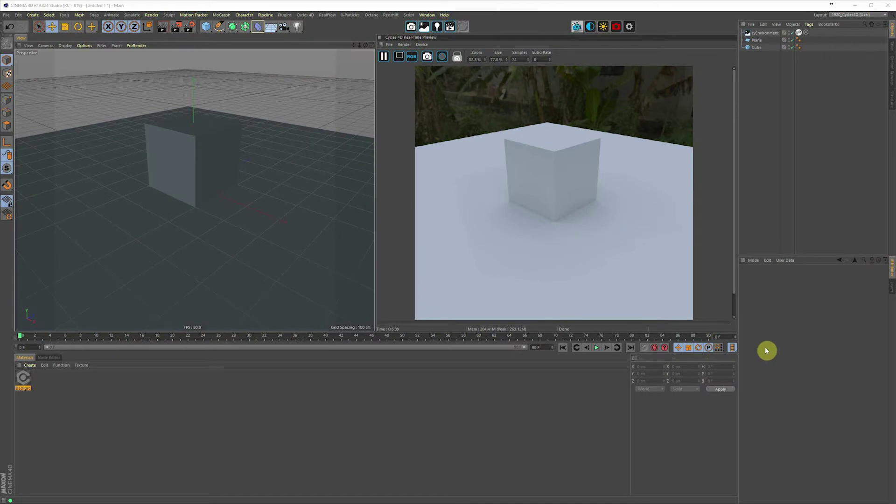
pyautogui.click(200, 149)
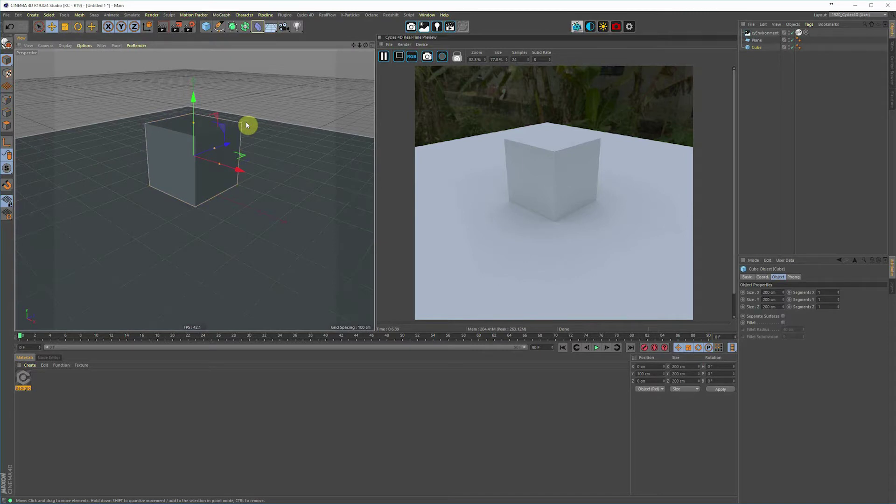
pyautogui.press('Delete')
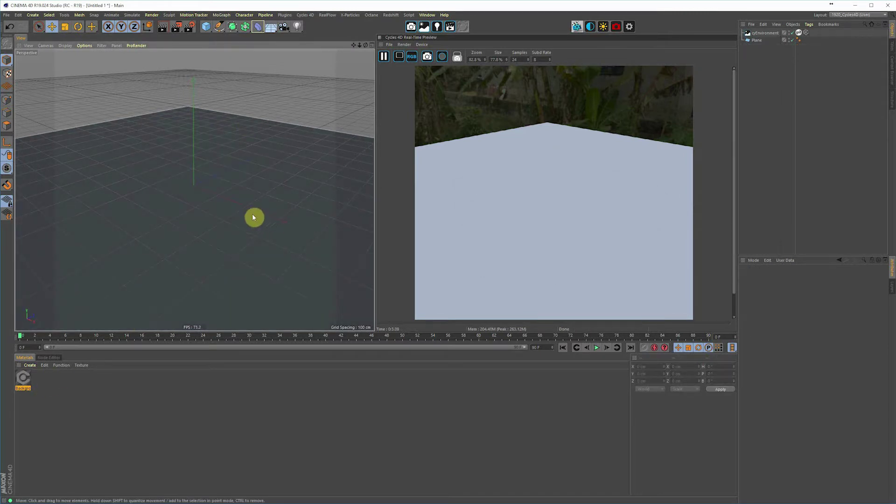
# Create a Cycles 4D Object Material, apply it to the plane, and open its node graph
pyautogui.click(30, 365)
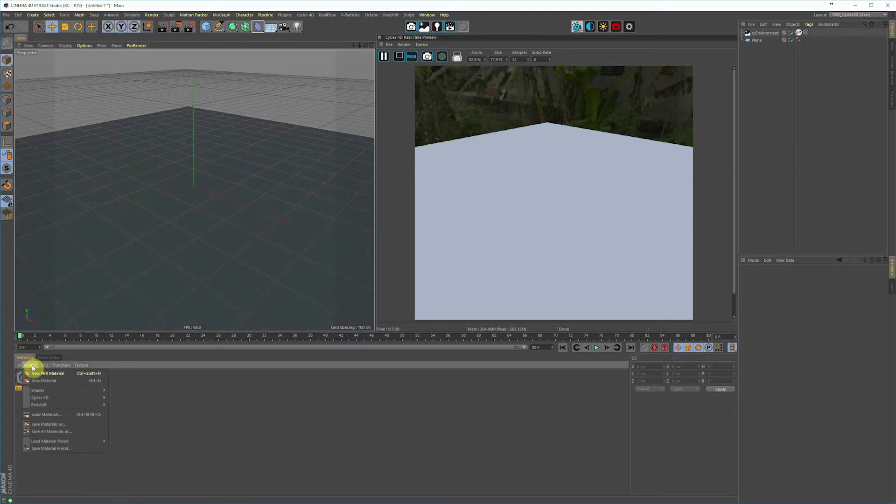
pyautogui.moveTo(44, 398)
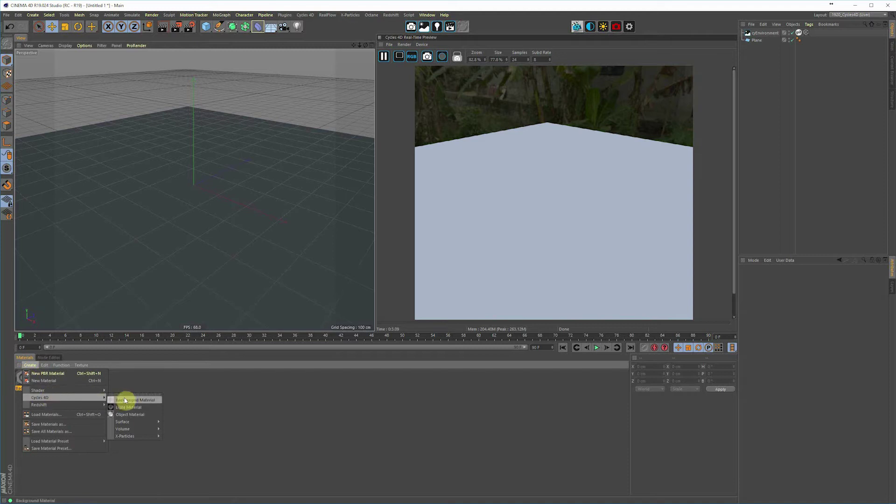
pyautogui.click(129, 415)
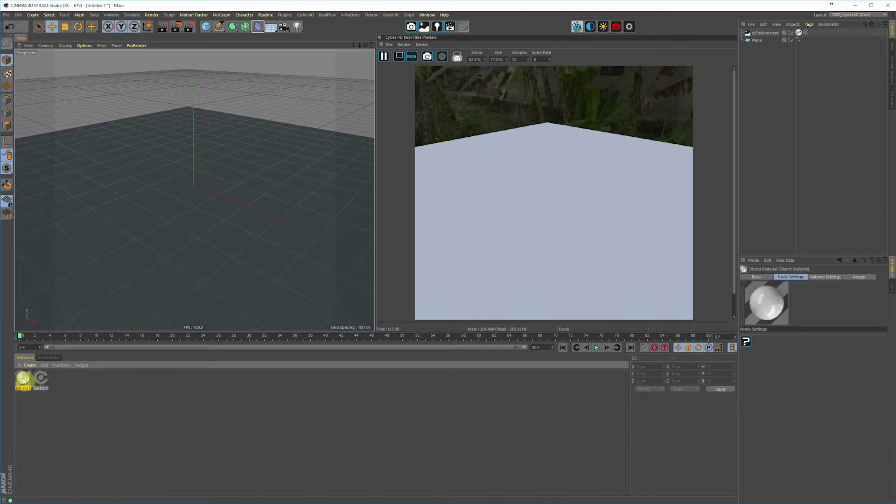
pyautogui.moveTo(24, 379); pyautogui.dragTo(190, 199)
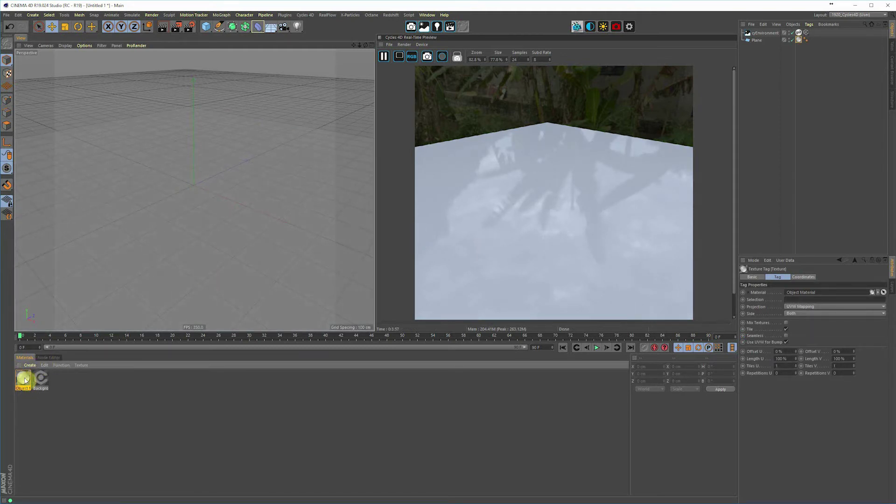
pyautogui.doubleClick(24, 380)
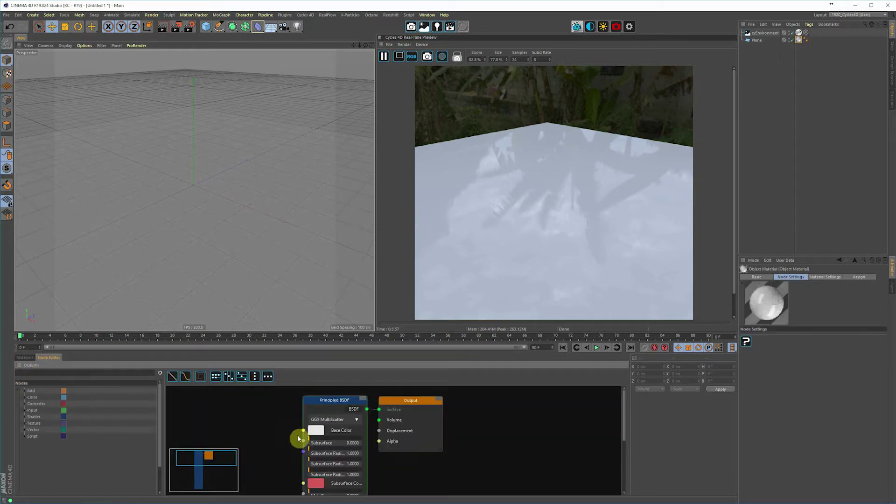
# Pan the node graph to make room, then switch to the Island landscape texture folder
pyautogui.moveTo(297, 438); pyautogui.dragTo(456, 429, button='middle')
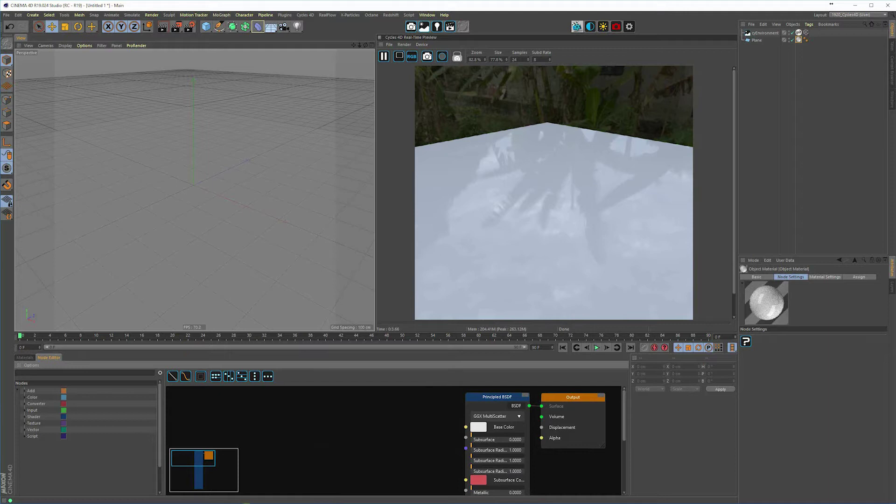
pyautogui.click(246, 502)
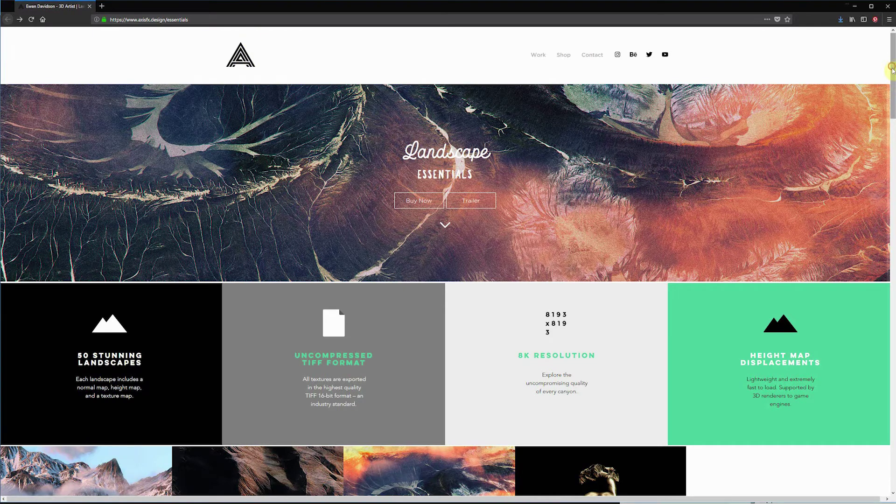
# Scroll through the Landscape Essentials page's height, normal and texture map features
pyautogui.scroll(-2, 892, 83)
pyautogui.moveTo(892, 83); pyautogui.dragTo(877, 61)
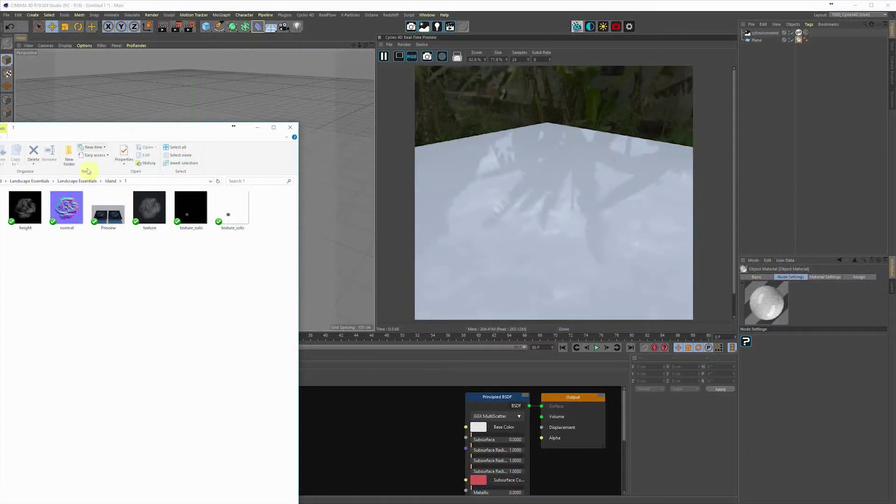
# Drag the Island height and texture map files into the node graph as Image Texture nodes
pyautogui.click(24, 210)
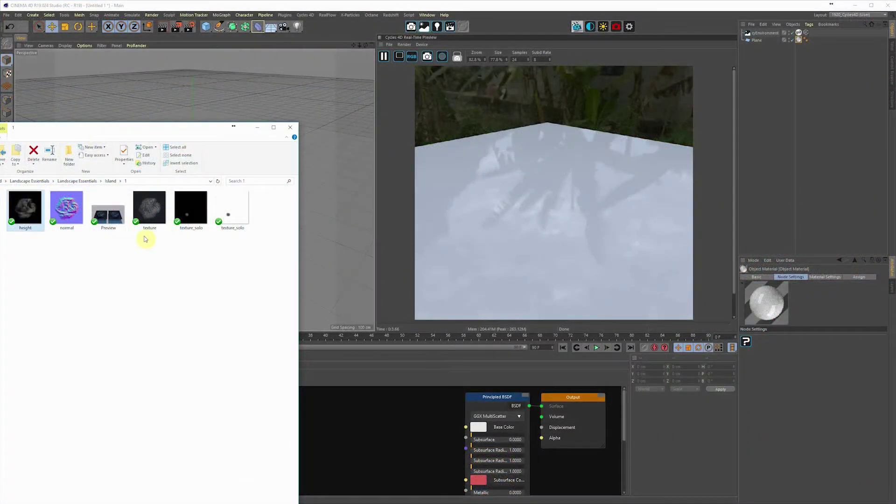
pyautogui.keyDown('ctrl'); pyautogui.click(150, 215); pyautogui.keyUp('ctrl')
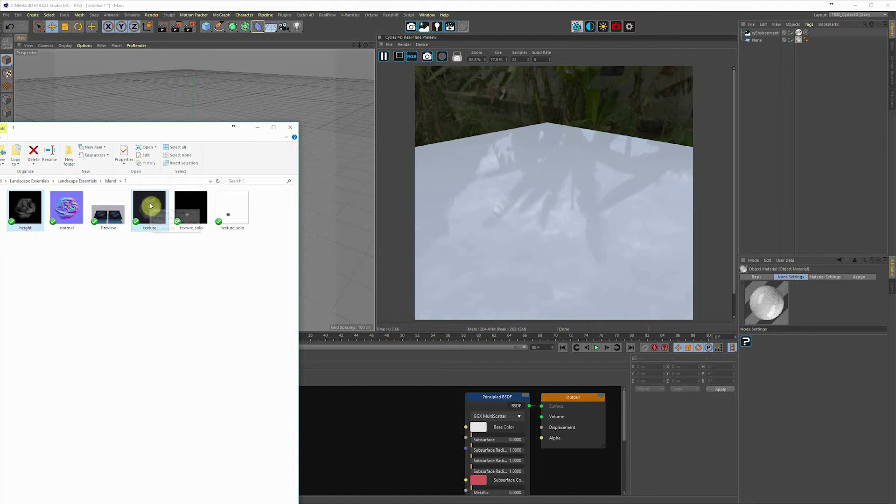
pyautogui.moveTo(150, 207); pyautogui.dragTo(466, 429)
pyautogui.click(355, 420)
pyautogui.click(320, 403)
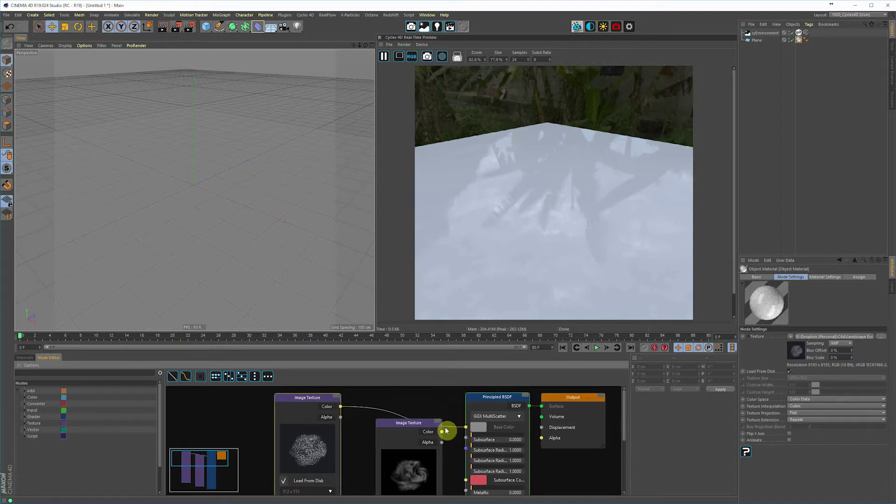
# Wire the texture map's Color into Base Color and move the height image node aside
pyautogui.click(422, 443)
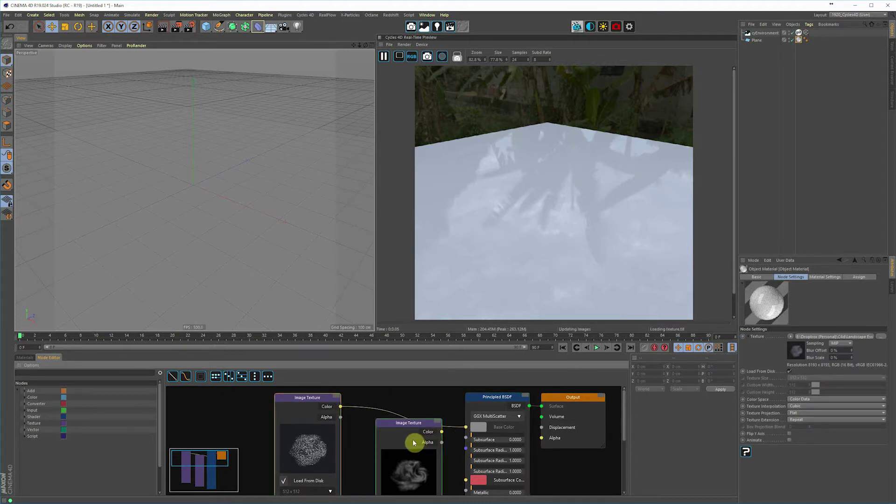
pyautogui.moveTo(402, 426); pyautogui.dragTo(387, 466)
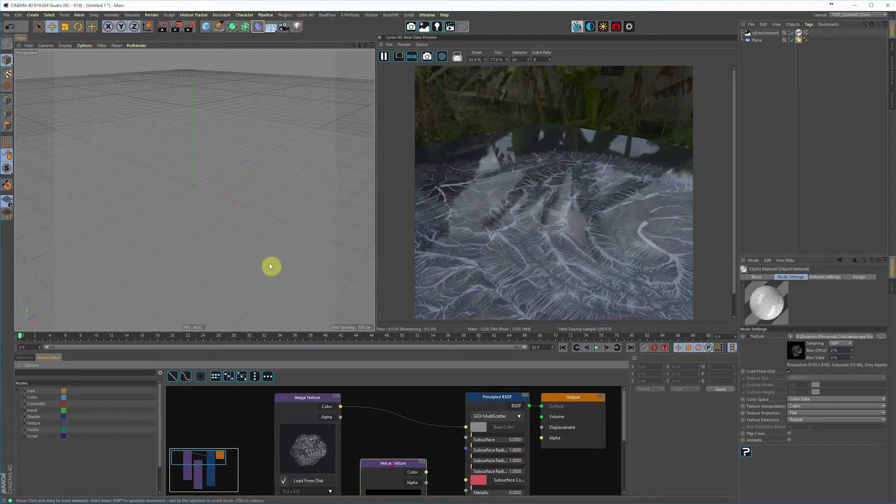
pyautogui.keyDown('alt'); pyautogui.moveTo(270, 266); pyautogui.dragTo(234, 191); pyautogui.keyUp('alt')
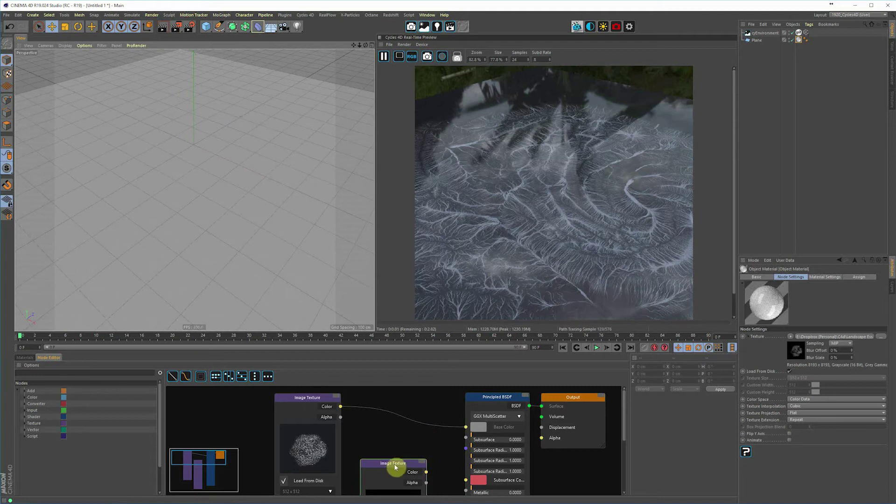
pyautogui.click(331, 418)
# Collapse the texture and Principled BSDF nodes, hide unused sockets, and line them up beside Output
pyautogui.doubleClick(315, 400)
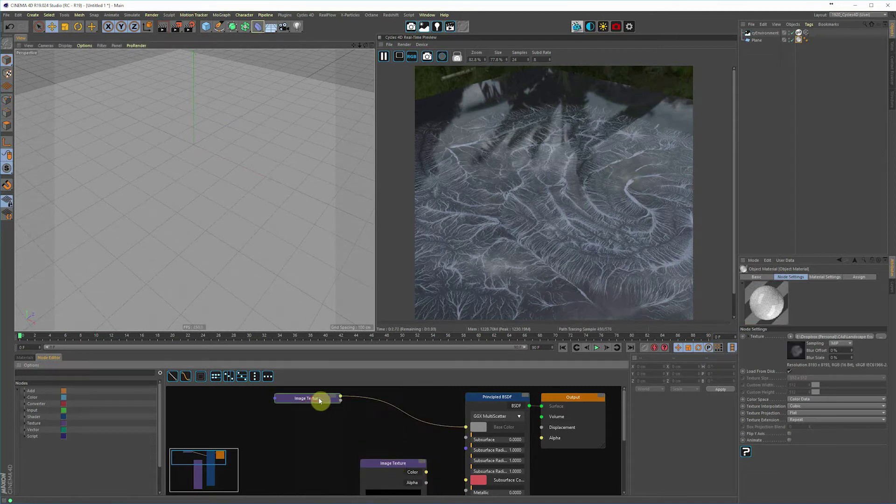
pyautogui.moveTo(320, 400); pyautogui.dragTo(417, 428)
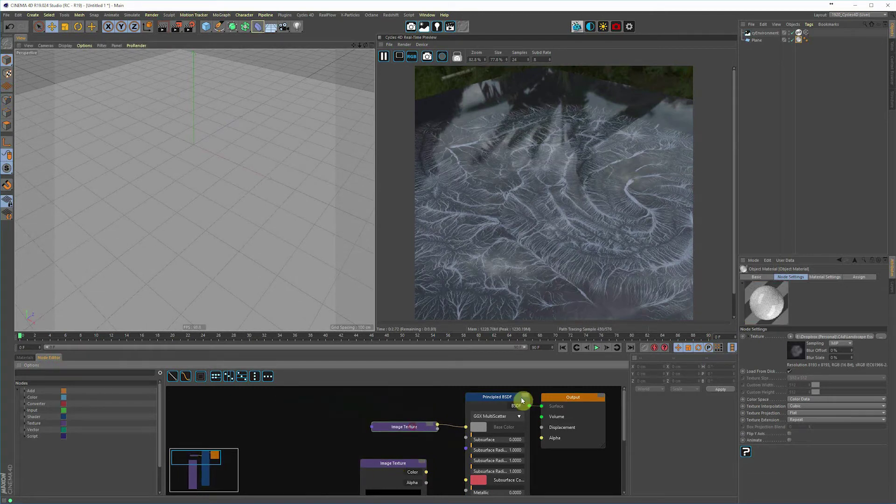
pyautogui.click(506, 399)
pyautogui.doubleClick(506, 398)
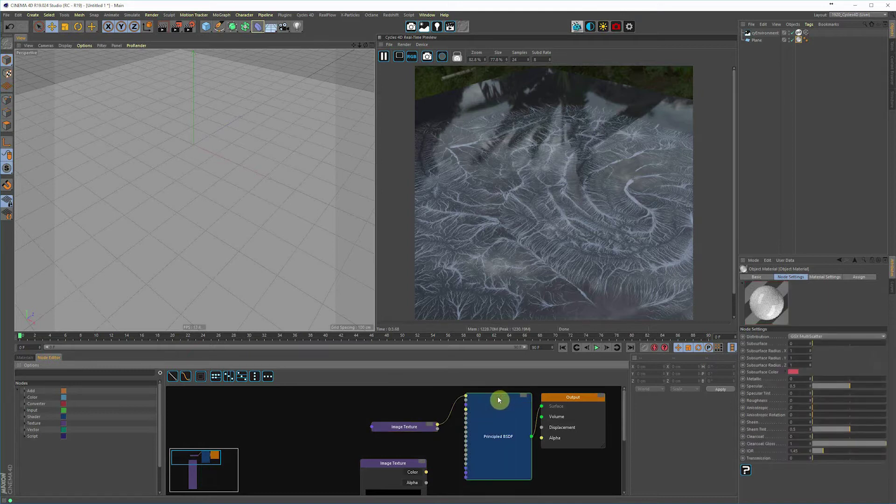
pyautogui.rightClick(498, 399)
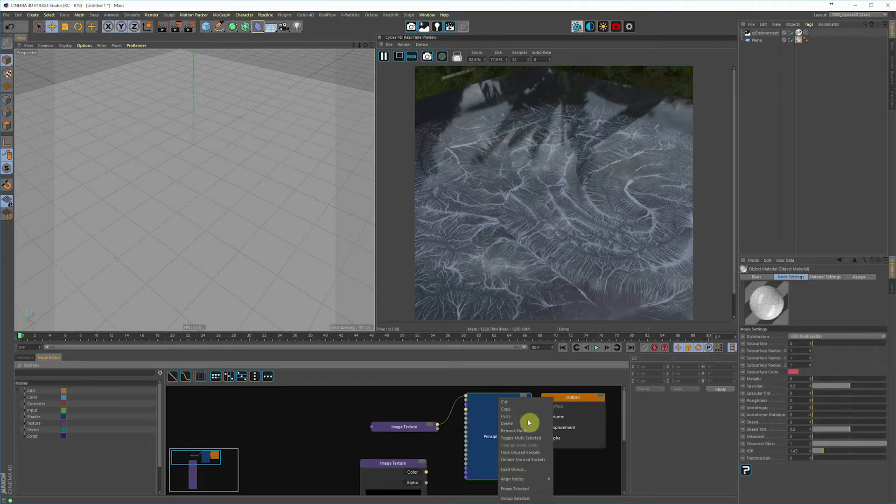
pyautogui.click(529, 452)
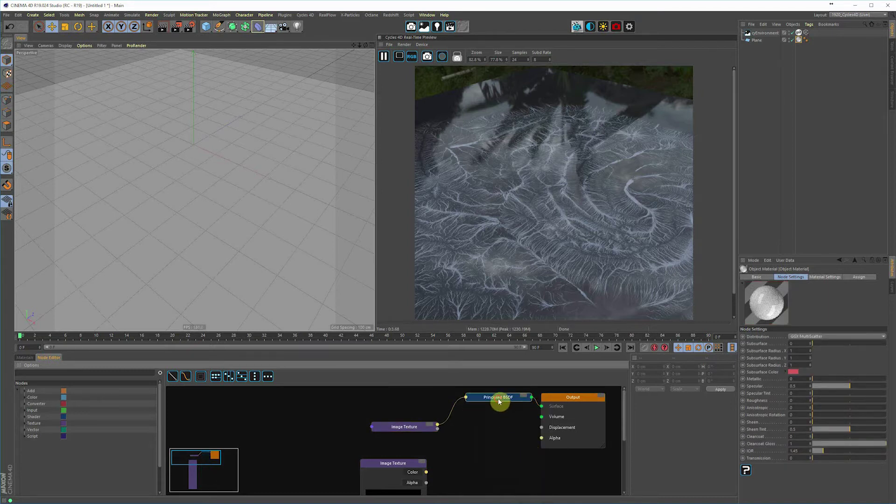
pyautogui.moveTo(499, 401); pyautogui.dragTo(485, 418)
pyautogui.moveTo(412, 427); pyautogui.dragTo(405, 420)
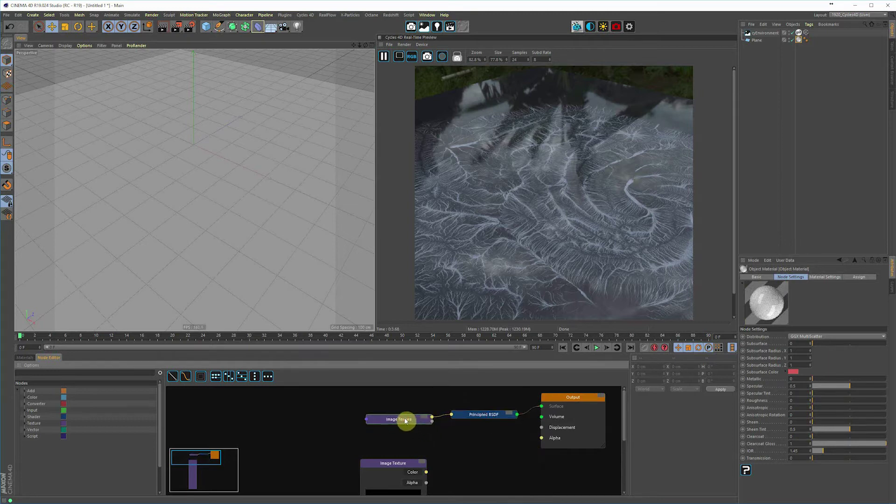
pyautogui.moveTo(464, 430); pyautogui.dragTo(433, 405, button='middle')
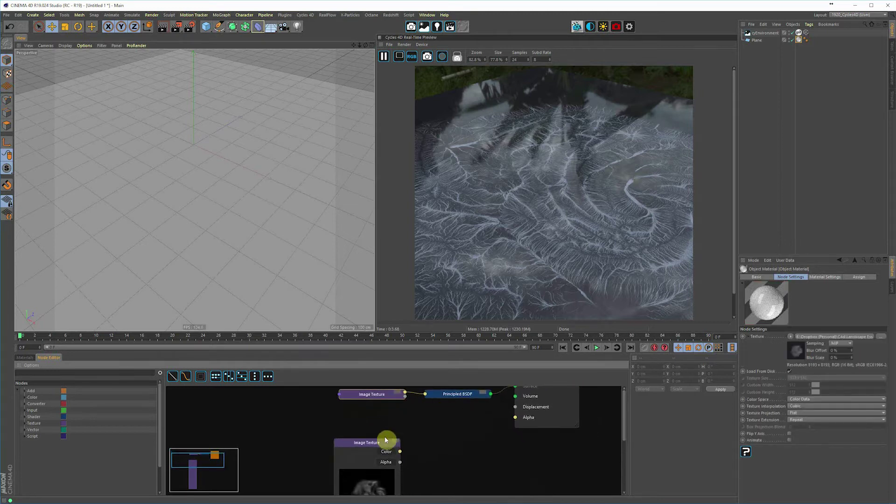
# Wire the height map's Color into the Output's Displacement input, replacing the old link
pyautogui.moveTo(380, 444); pyautogui.dragTo(372, 425)
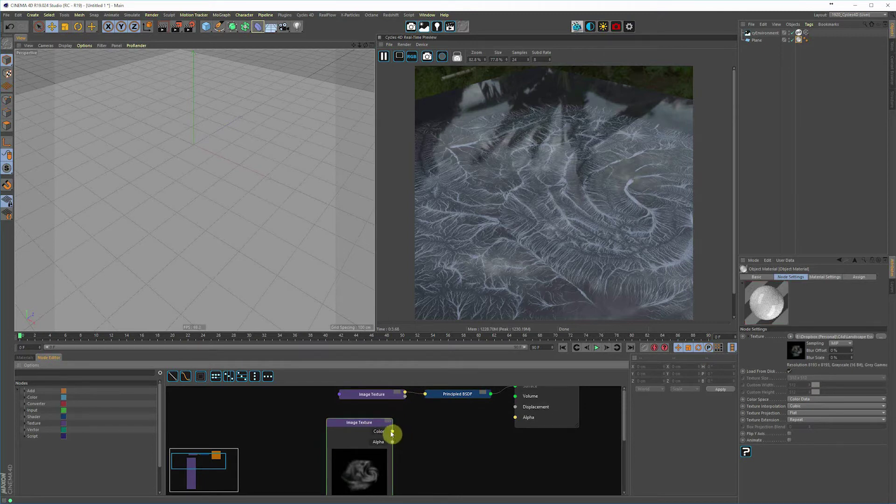
pyautogui.moveTo(392, 433); pyautogui.dragTo(515, 408)
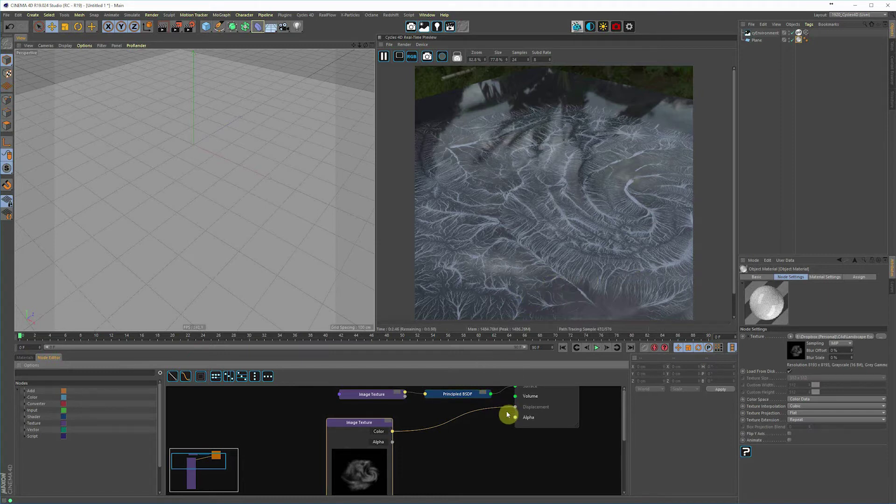
pyautogui.moveTo(514, 409); pyautogui.dragTo(487, 419)
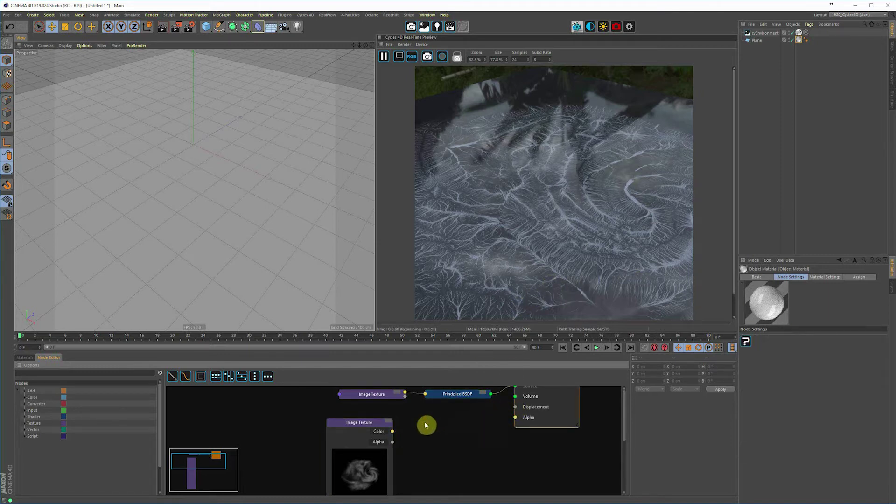
pyautogui.moveTo(393, 433); pyautogui.dragTo(514, 414)
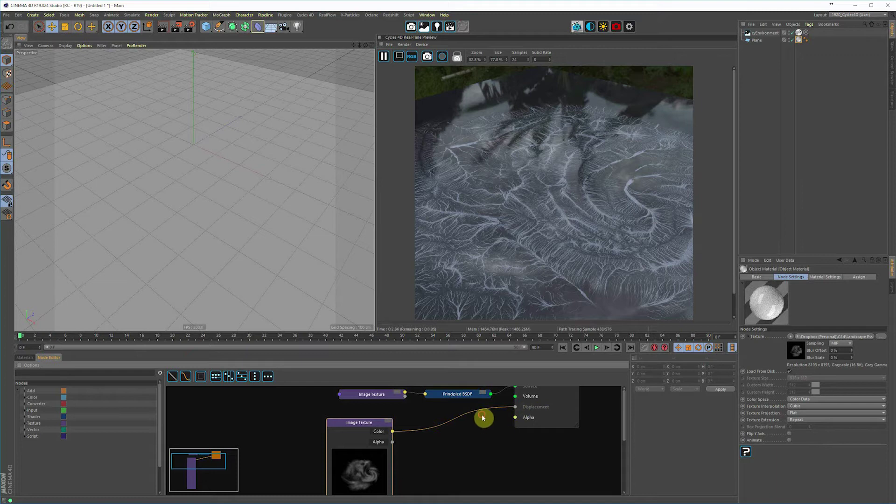
pyautogui.moveTo(484, 417); pyautogui.dragTo(405, 450, button='middle')
# Set the material's Displacement Method to Both in the Output's Material Settings
pyautogui.click(467, 416)
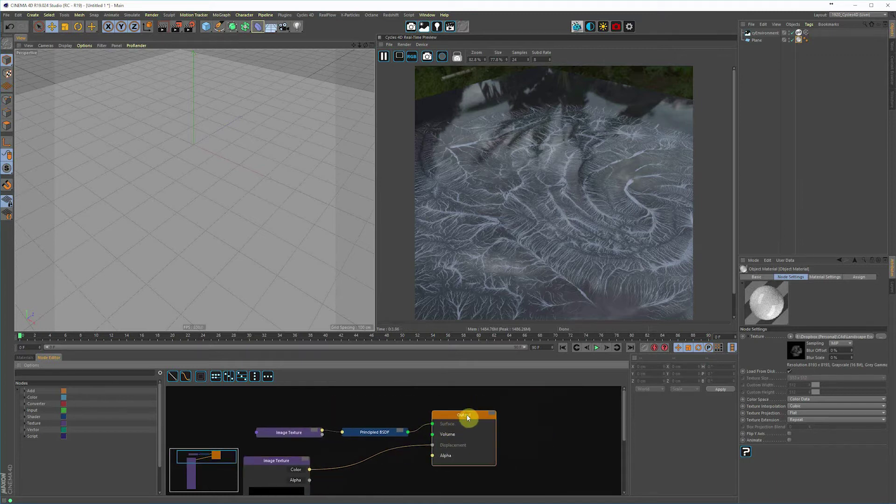
pyautogui.click(824, 278)
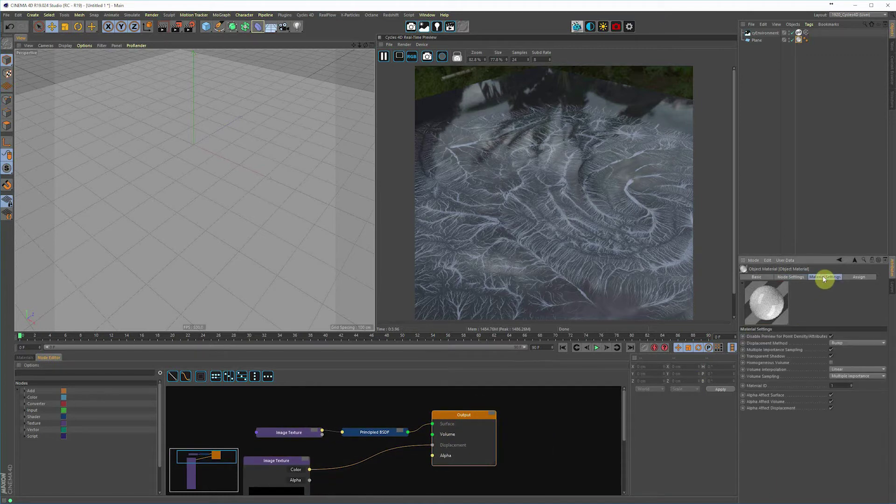
pyautogui.click(846, 343)
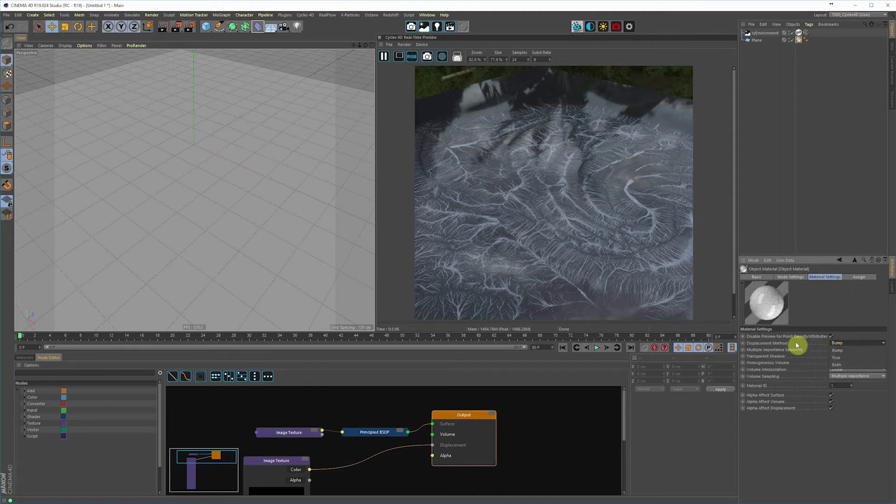
pyautogui.click(843, 365)
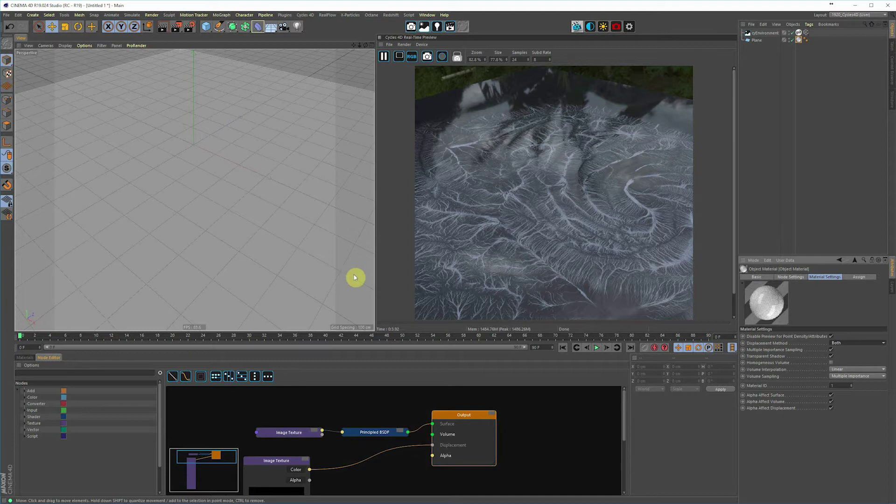
# Set Cycles 4D render Features to Experimental in Render Settings, then close them
pyautogui.hotkey('ctrl', 'b')
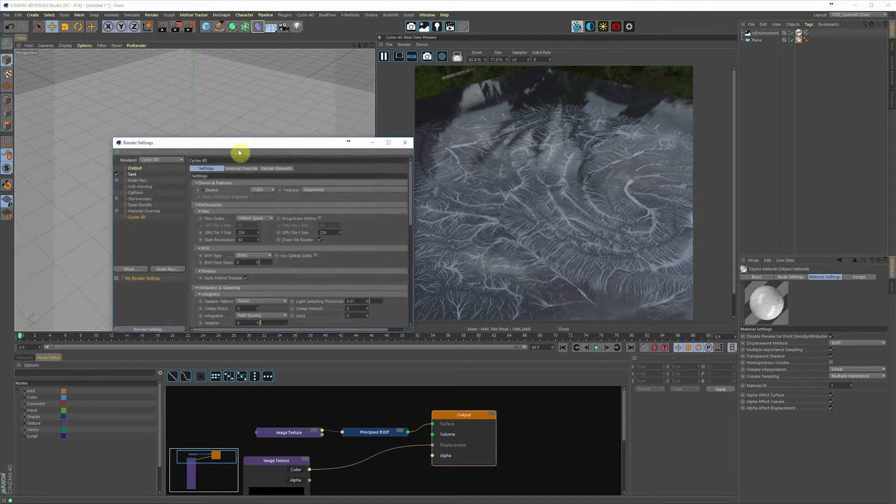
pyautogui.moveTo(243, 146); pyautogui.dragTo(245, 122)
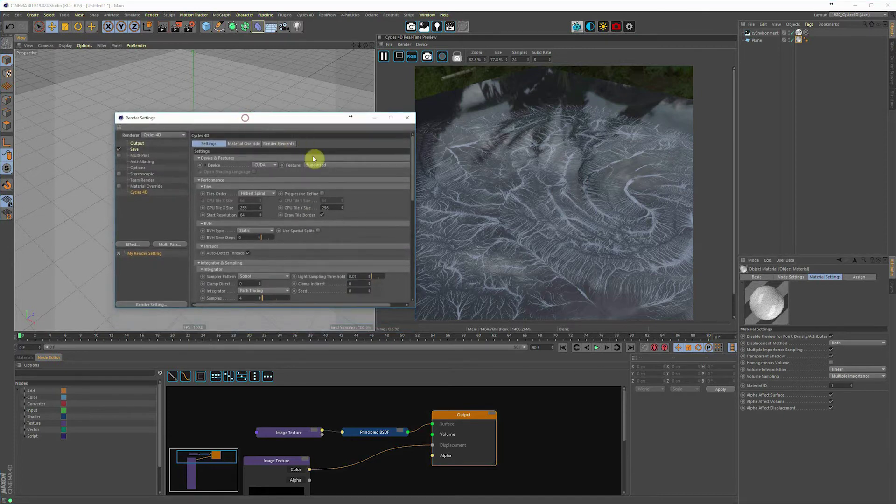
pyautogui.click(333, 166)
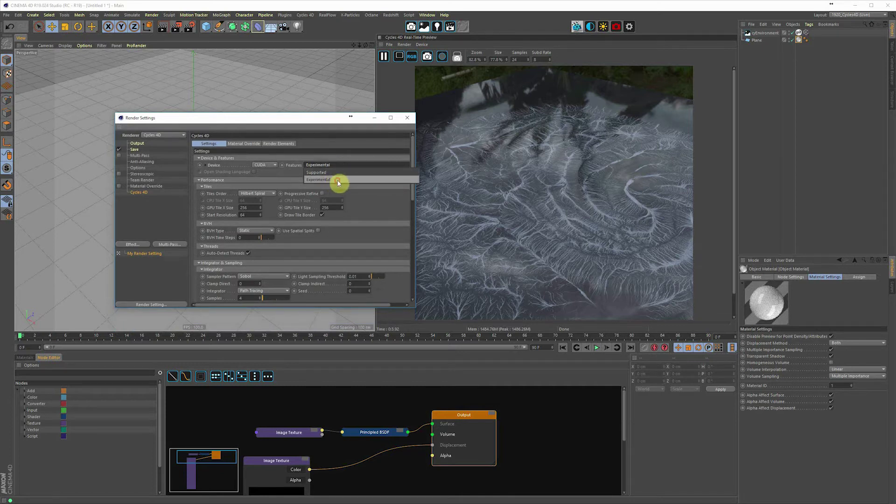
pyautogui.click(338, 181)
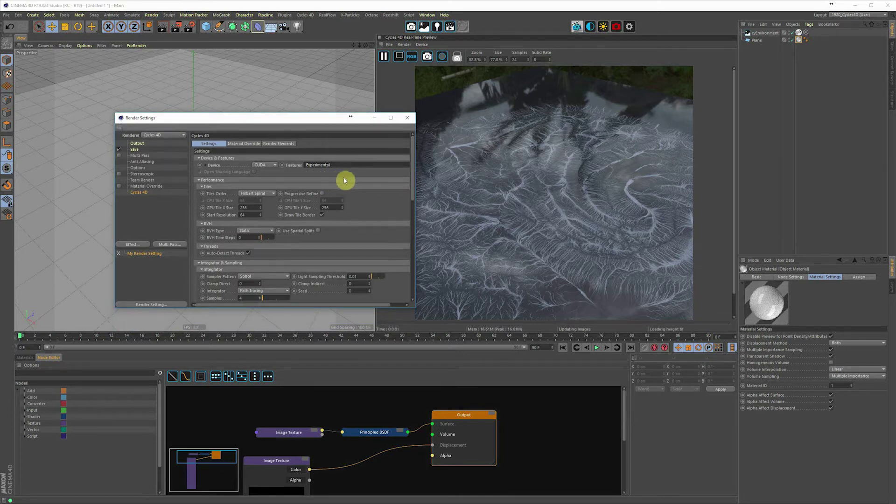
pyautogui.click(407, 117)
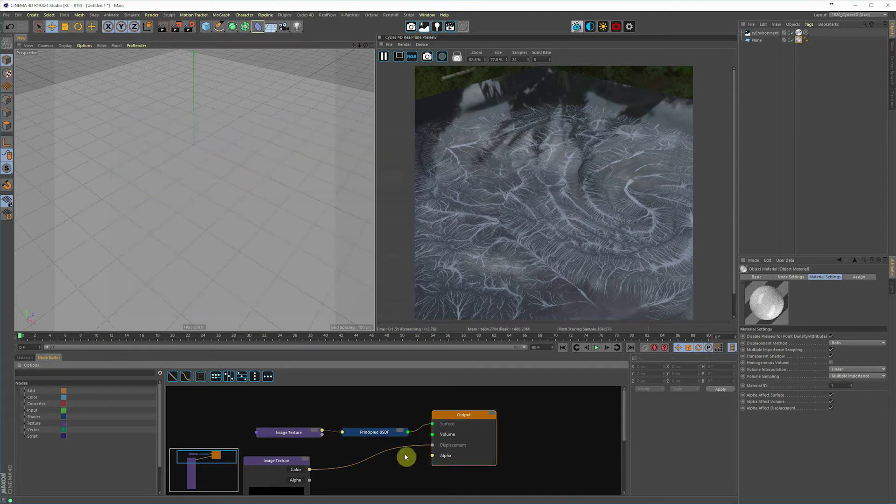
# Add a Math node found by searching 'mat' between the height texture and Displacement, set to Multiply
pyautogui.moveTo(407, 457); pyautogui.dragTo(422, 429, button='middle')
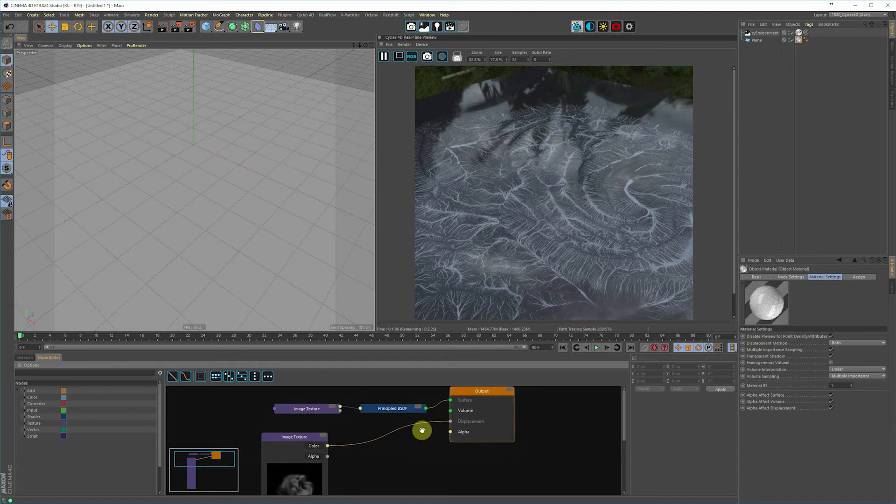
pyautogui.moveTo(328, 439); pyautogui.dragTo(288, 435)
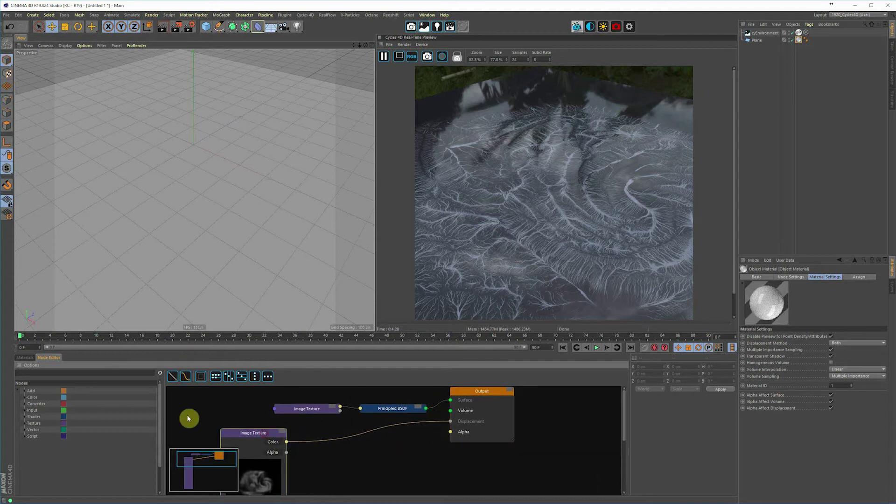
pyautogui.click(41, 372)
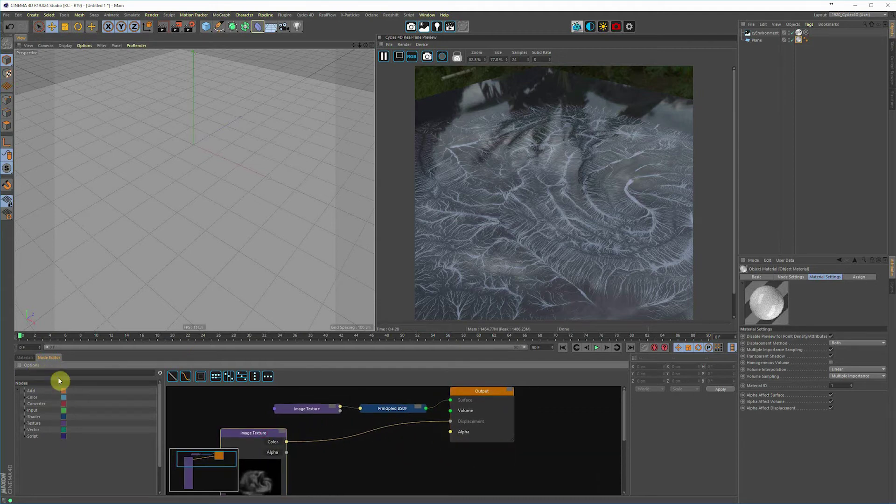
pyautogui.write('ma')
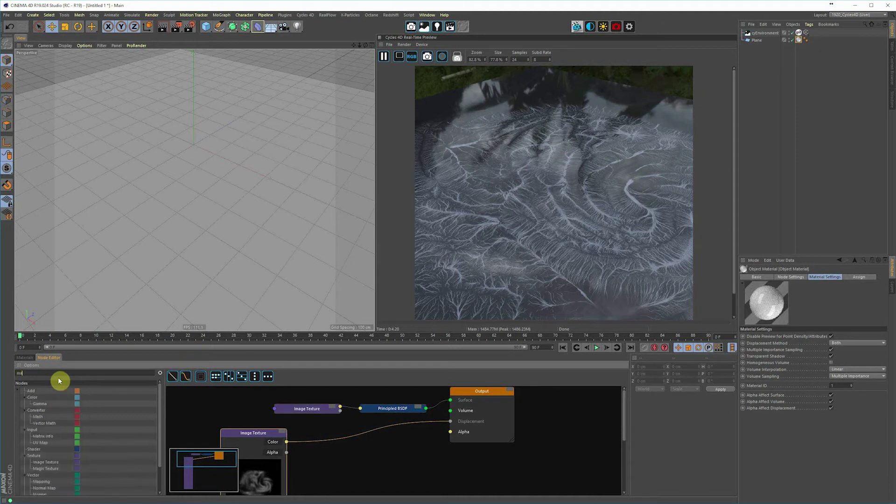
pyautogui.write('t')
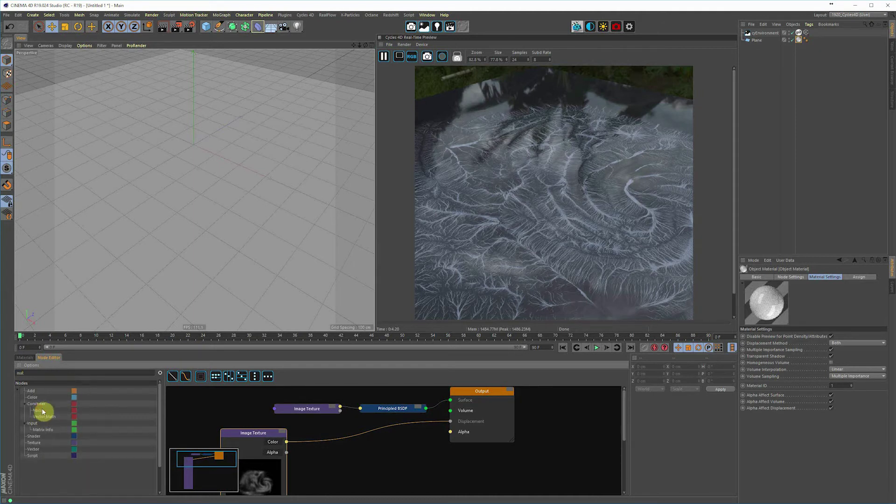
pyautogui.moveTo(43, 411); pyautogui.dragTo(353, 431)
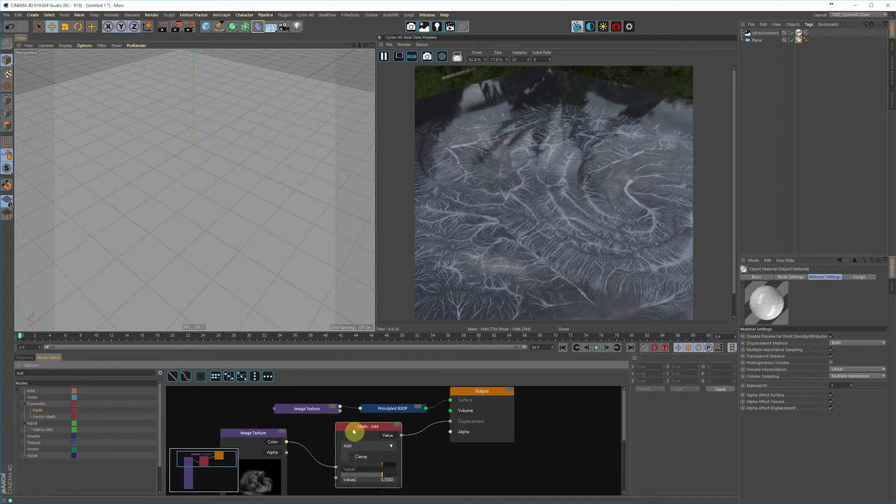
pyautogui.click(391, 447)
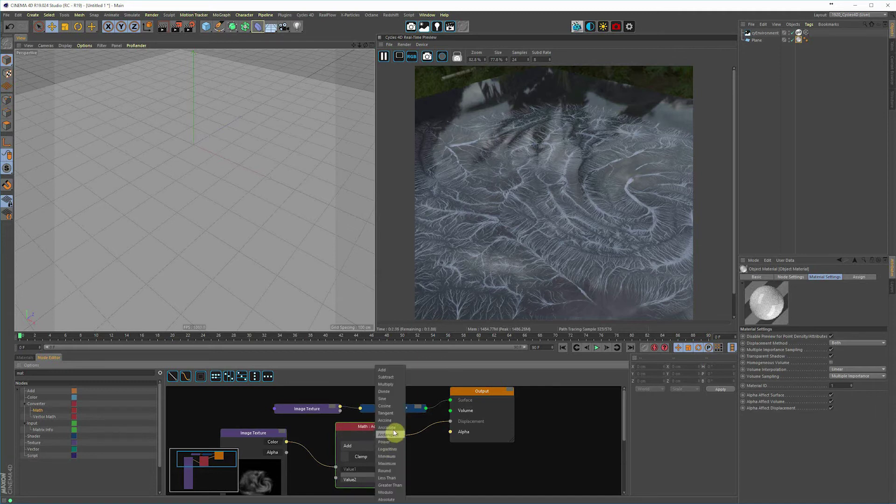
pyautogui.click(397, 385)
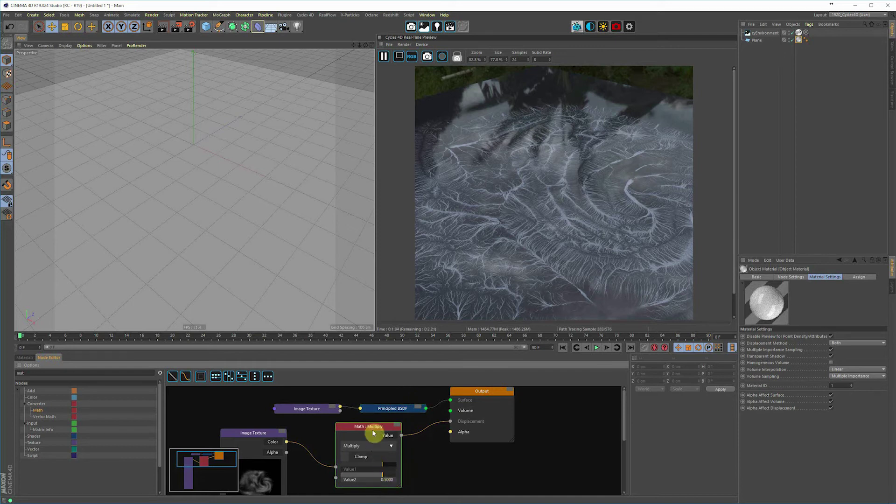
# Raise the Math node's Value2 multiplier to 60 for deeper terrain displacement
pyautogui.click(802, 279)
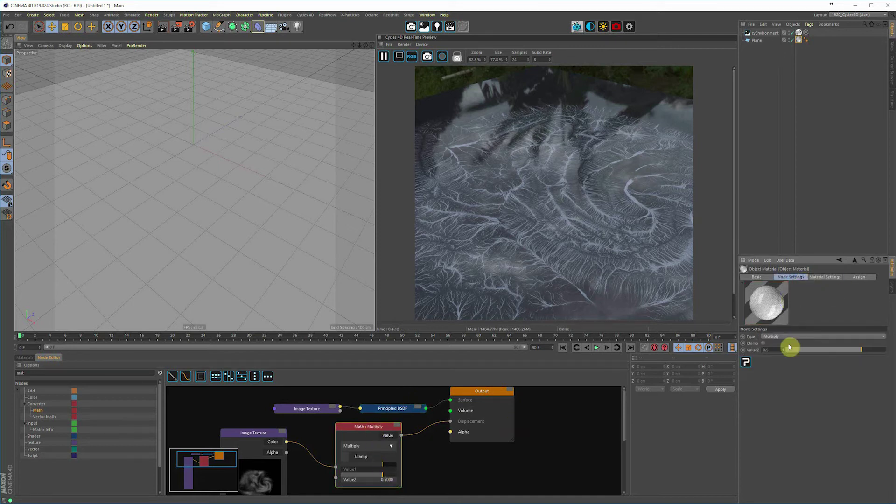
pyautogui.click(742, 349)
pyautogui.moveTo(741, 347); pyautogui.dragTo(740, 346)
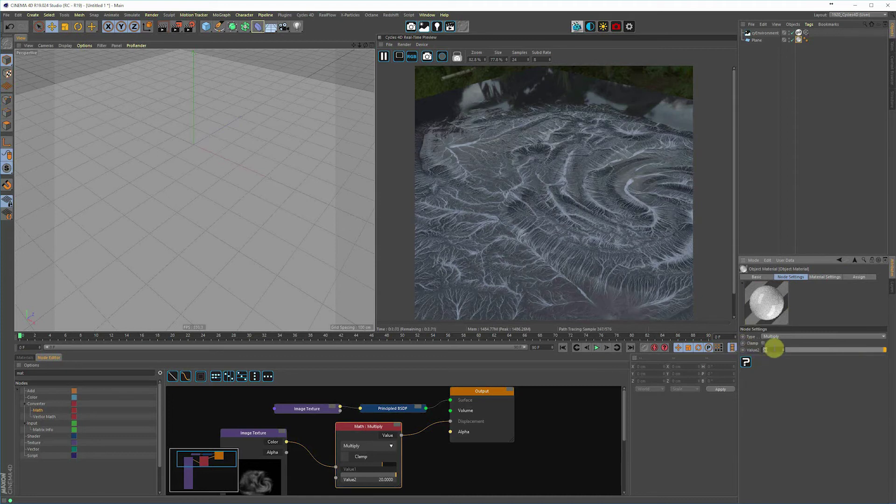
pyautogui.write('0')
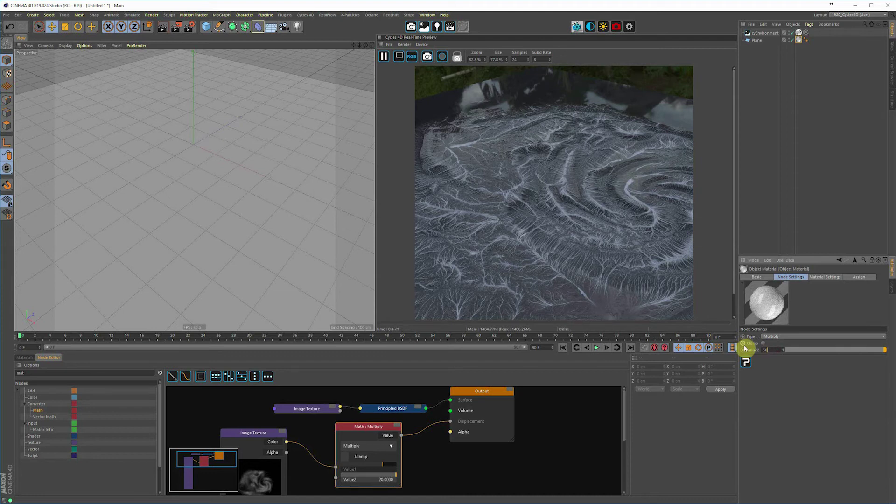
pyautogui.press('Return')
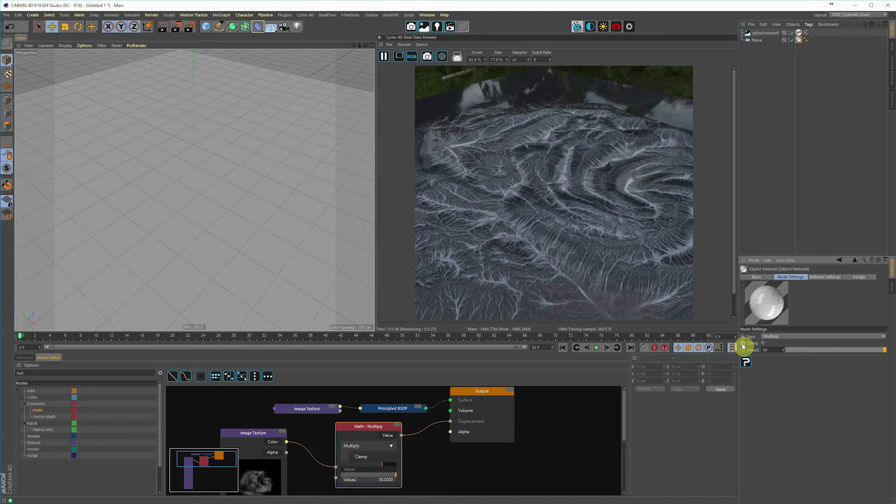
pyautogui.press('Return')
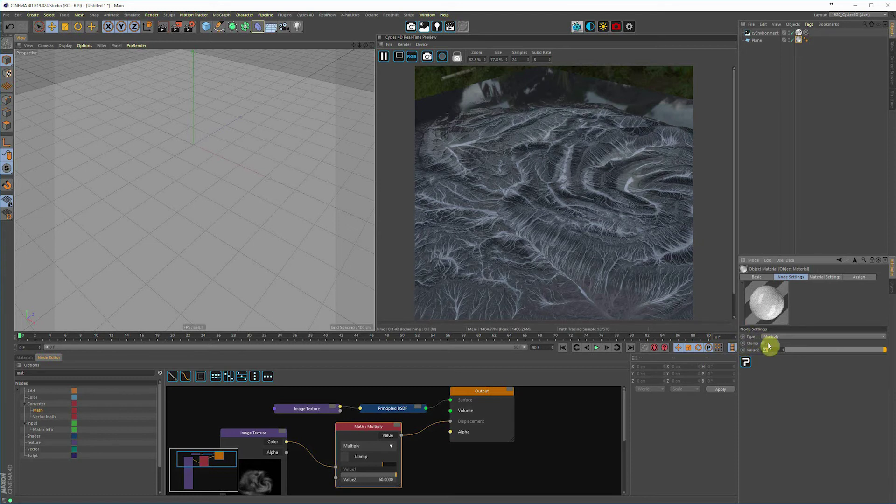
pyautogui.click(760, 41)
# Give the plane 100 width and 100 height segments, then orbit to inspect the displaced terrain
pyautogui.click(795, 308)
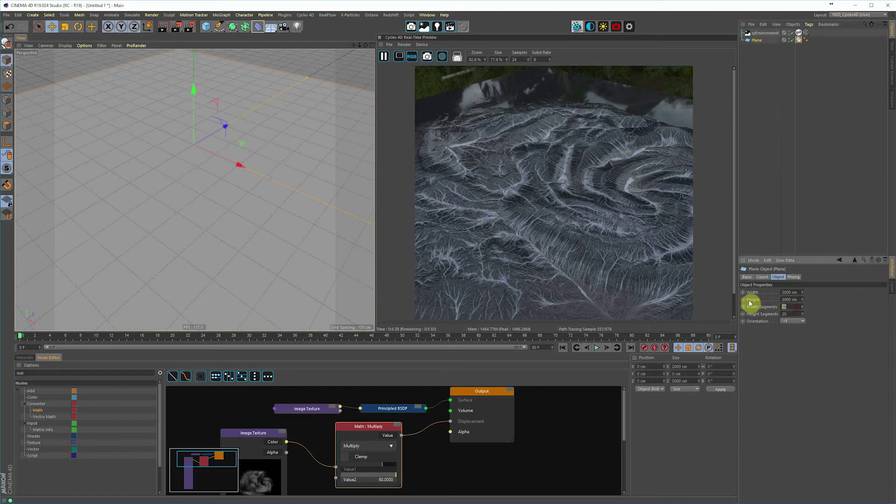
pyautogui.write('100')
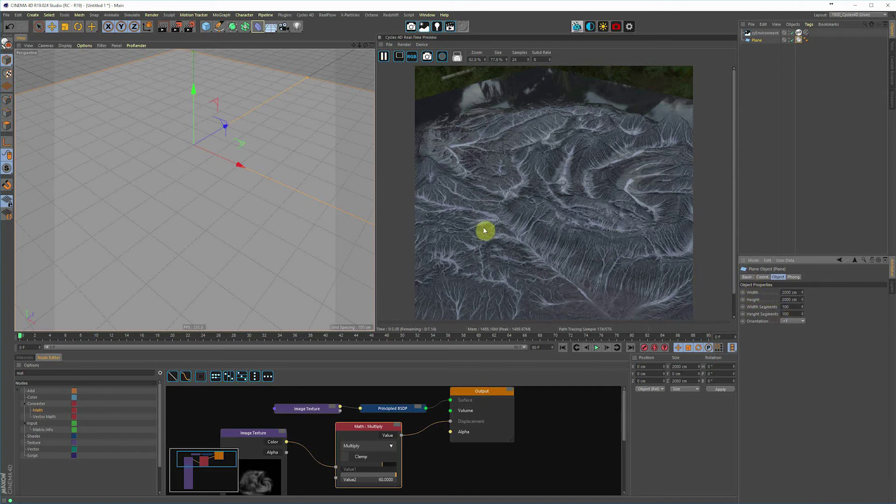
pyautogui.keyDown('alt'); pyautogui.moveTo(200, 219); pyautogui.dragTo(242, 258); pyautogui.keyUp('alt')
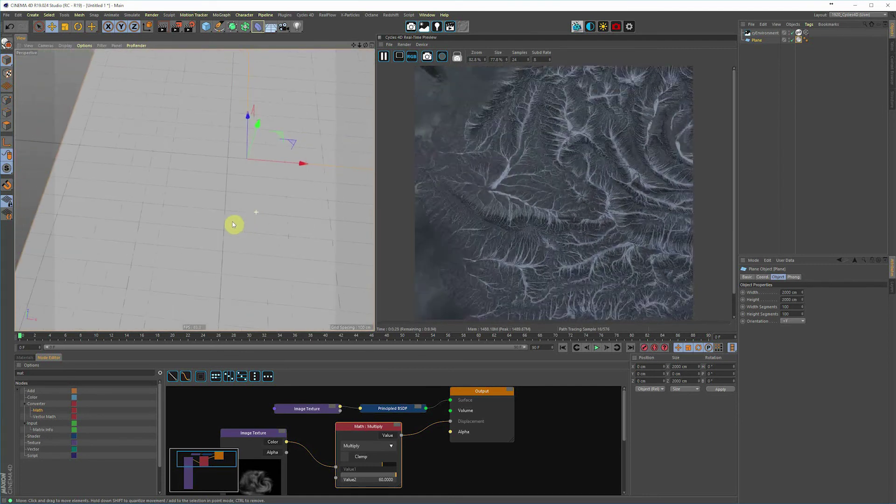